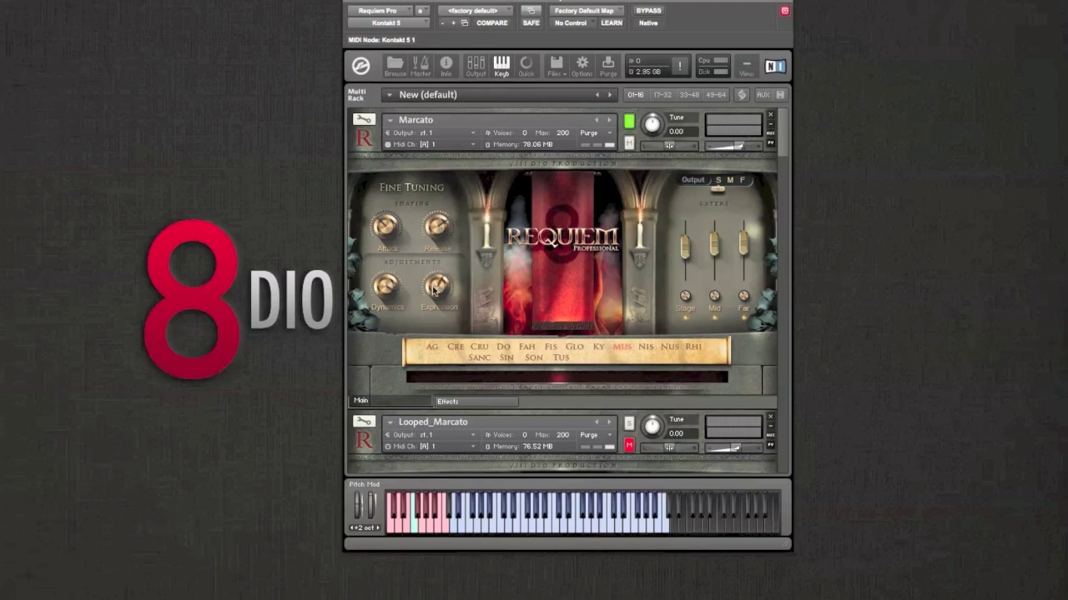
pyautogui.rightClick(387, 288)
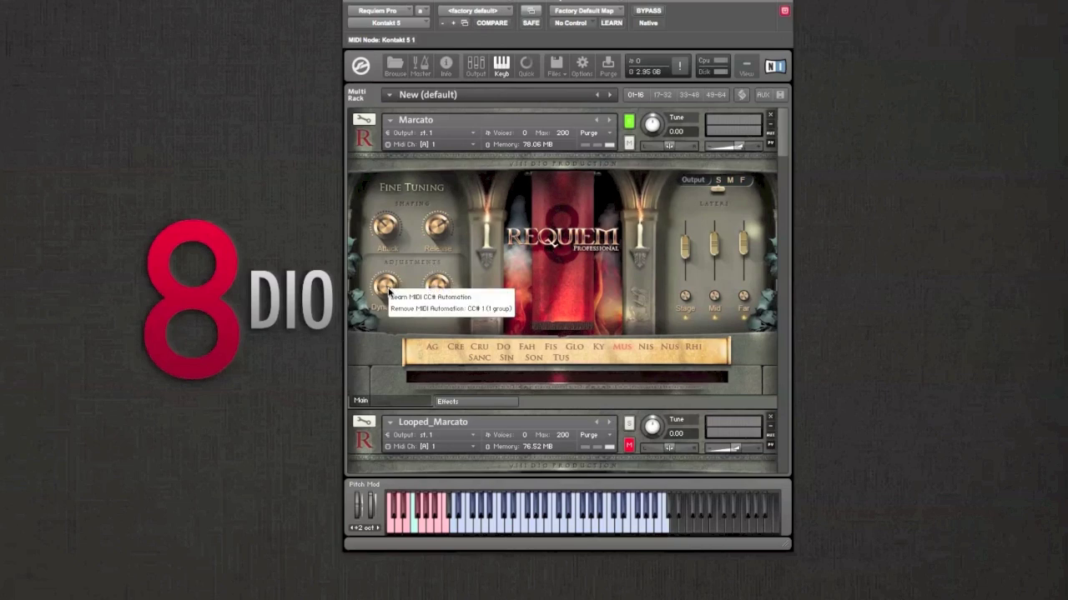
pyautogui.click(372, 332)
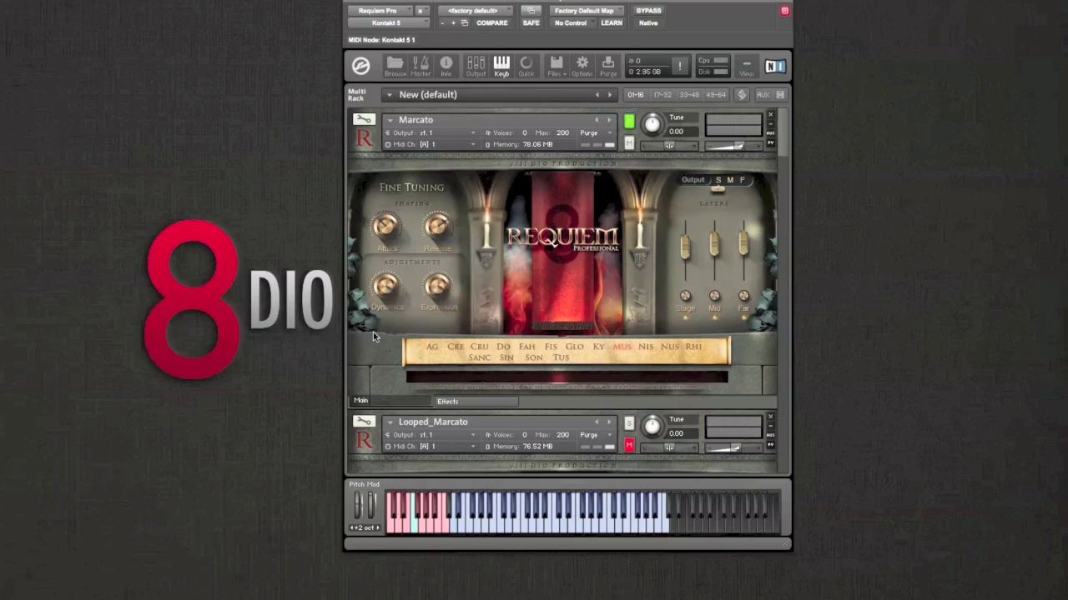
pyautogui.rightClick(444, 286)
pyautogui.click(467, 305)
pyautogui.rightClick(683, 245)
pyautogui.click(677, 205)
pyautogui.moveTo(684, 245)
pyautogui.scroll(1, 684, 245)
pyautogui.click(475, 68)
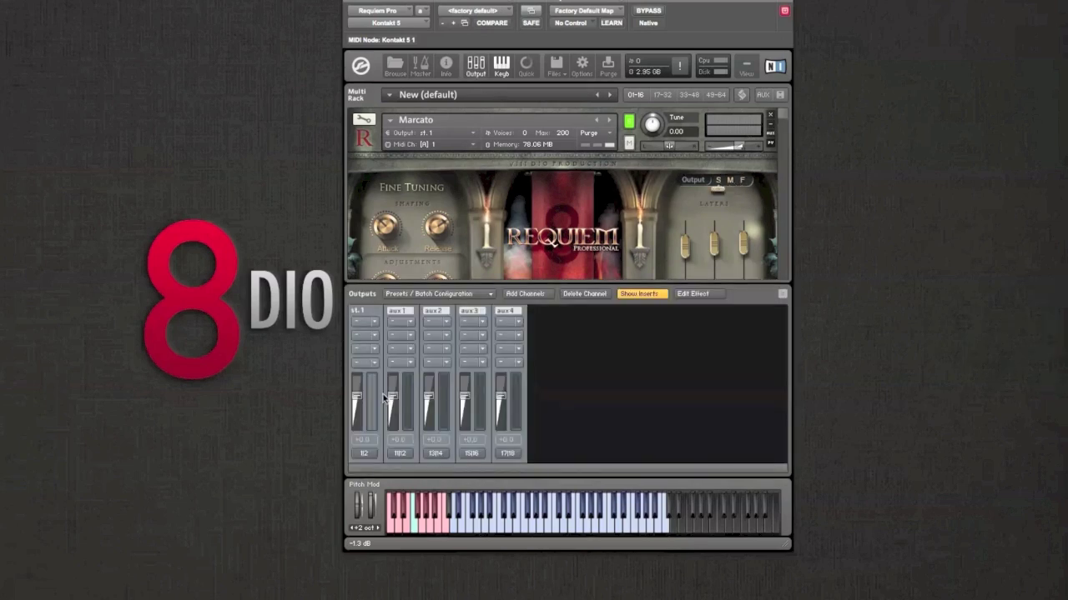
pyautogui.click(473, 71)
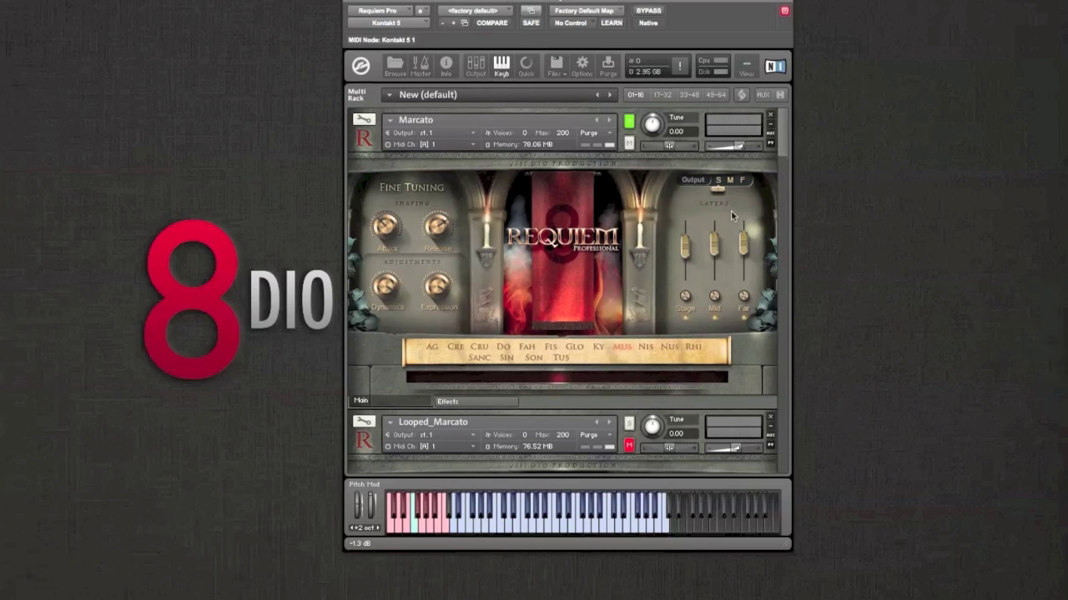
pyautogui.click(571, 342)
pyautogui.click(415, 513)
pyautogui.click(415, 525)
pyautogui.click(419, 523)
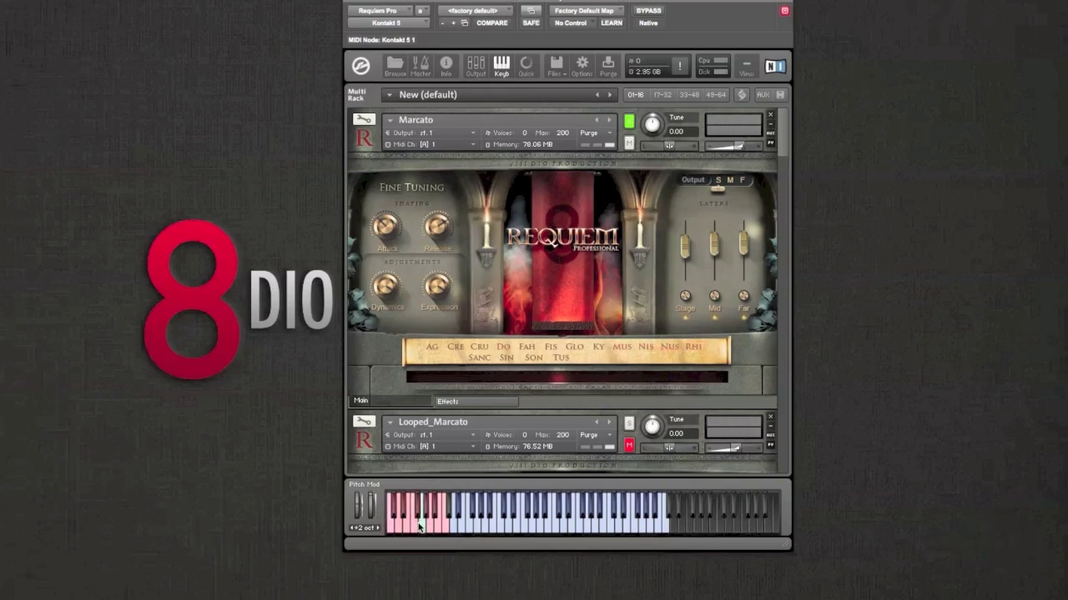
pyautogui.click(621, 346)
# Show Marcato's effects rack and browse the Verb impulses, keeping Engine Start
pyautogui.click(467, 403)
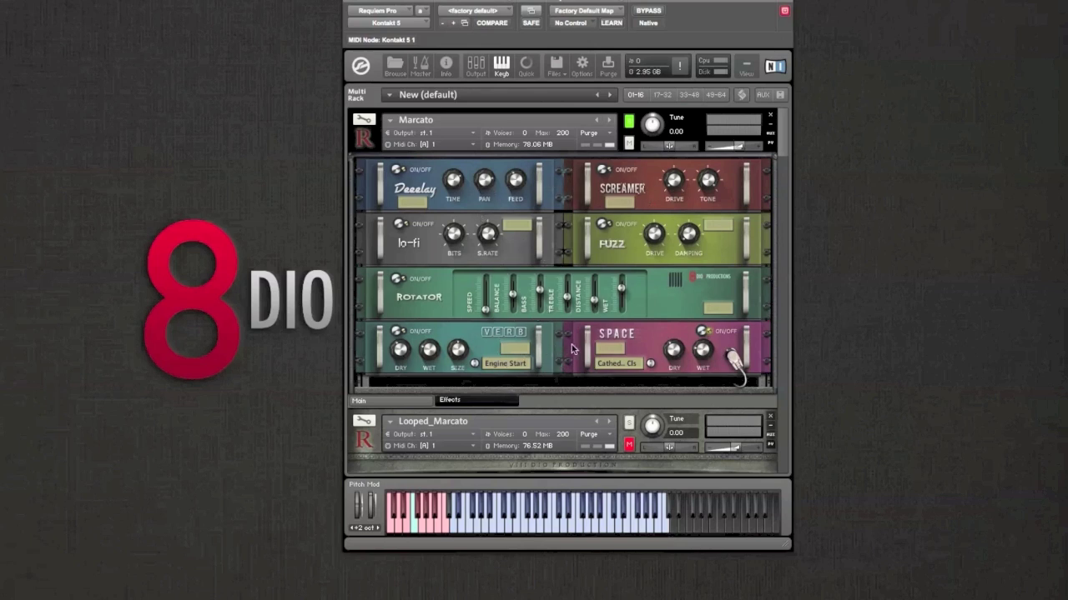
pyautogui.click(475, 365)
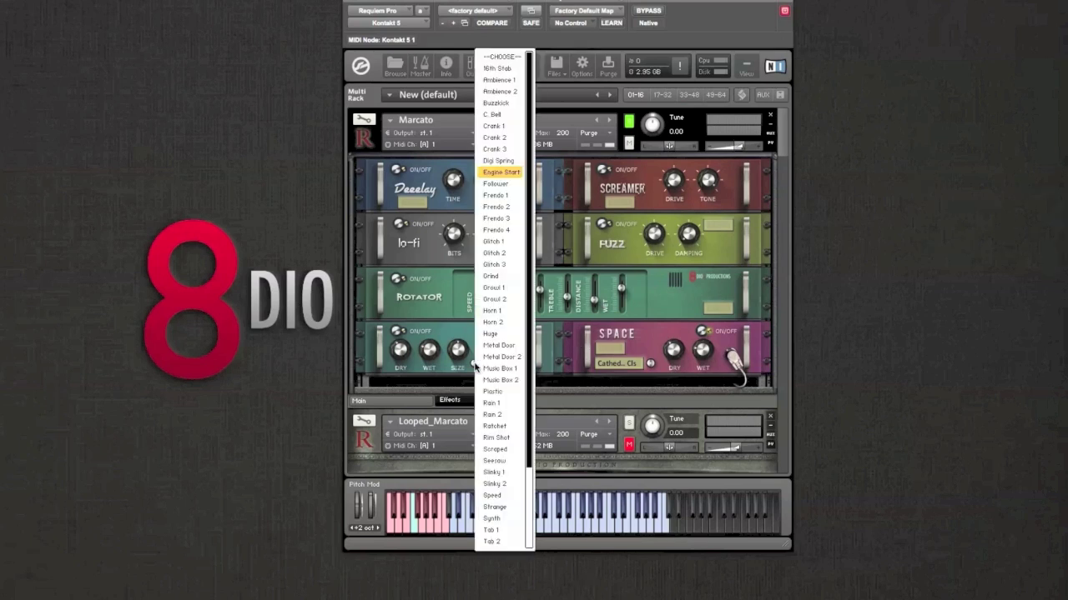
pyautogui.scroll(-3, 492, 334)
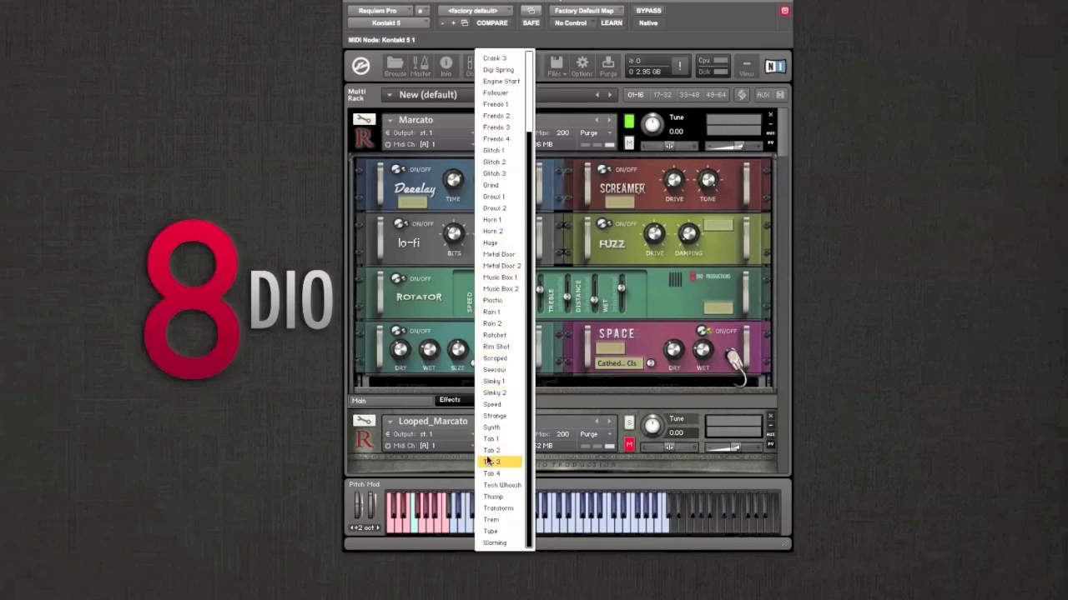
pyautogui.scroll(3, 493, 191)
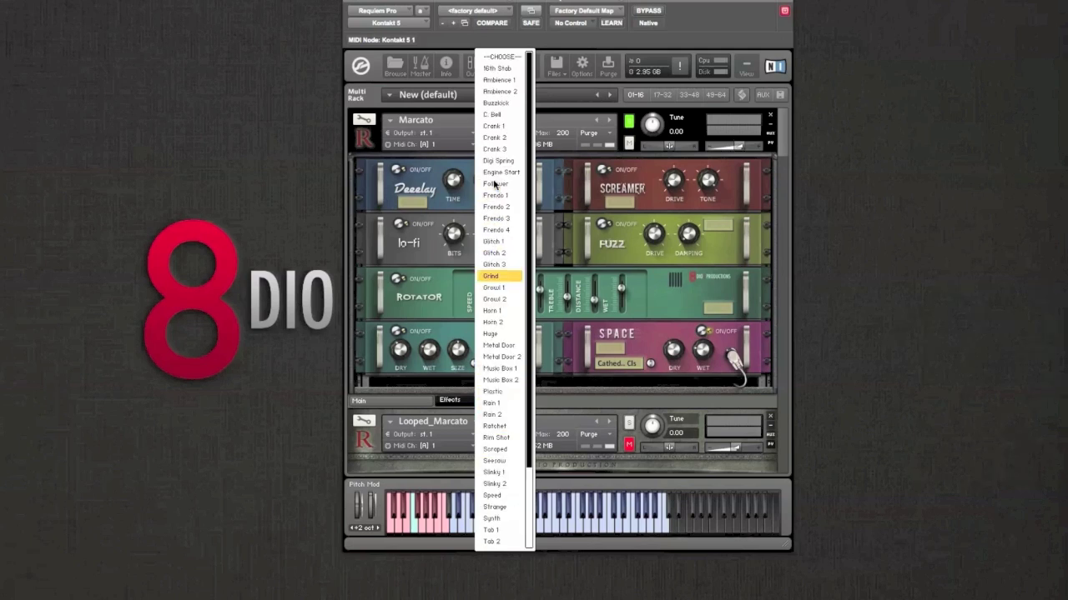
pyautogui.click(455, 381)
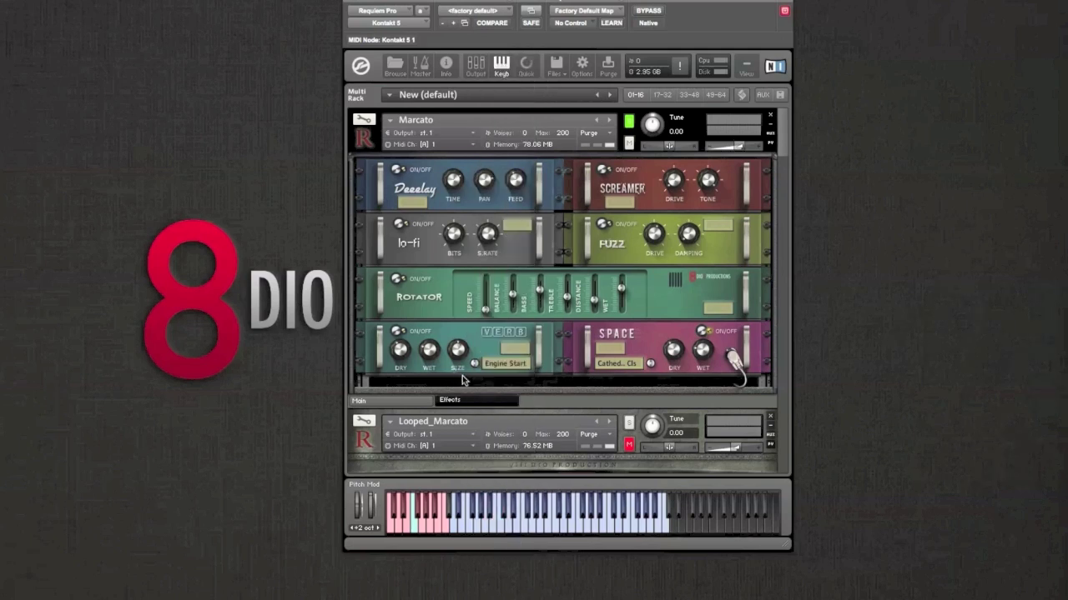
# Check the Space impulse list without changing it, then solo Looped_Marcato
pyautogui.click(613, 364)
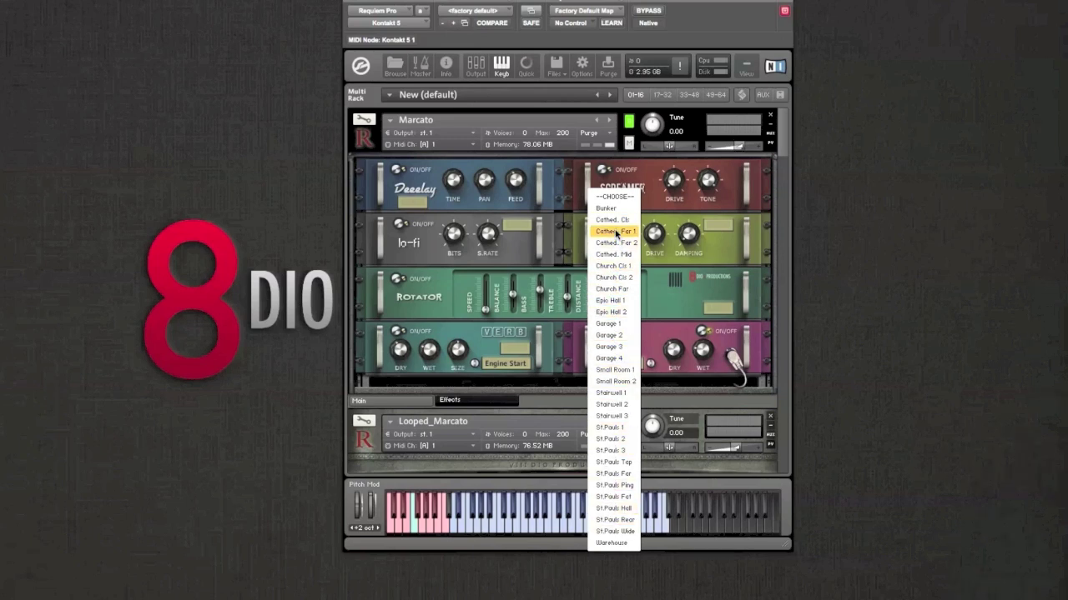
pyautogui.click(689, 382)
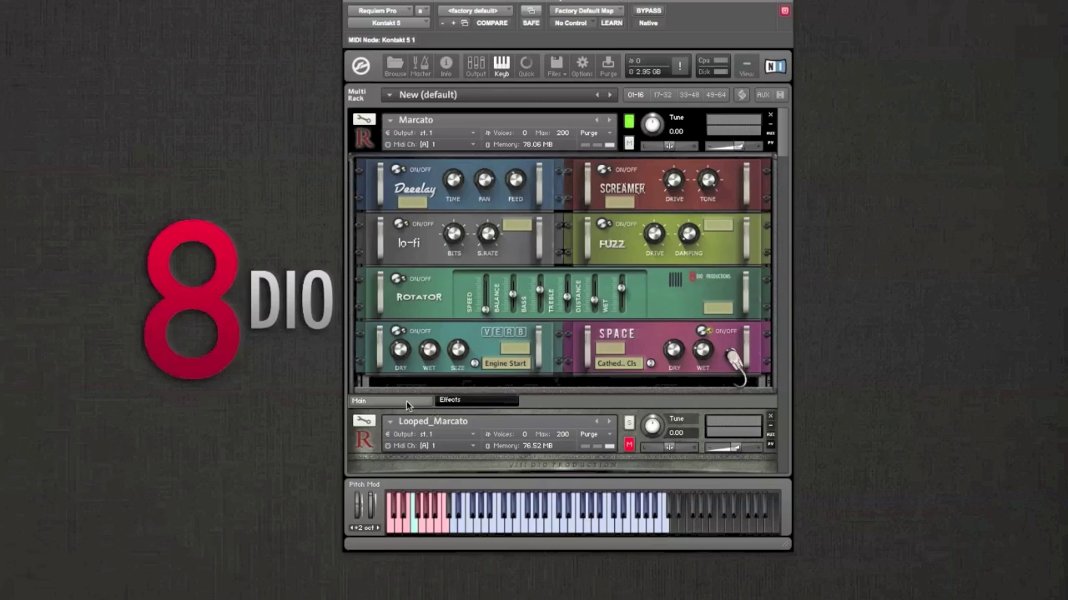
pyautogui.moveTo(784, 152); pyautogui.dragTo(783, 176)
pyautogui.click(629, 141)
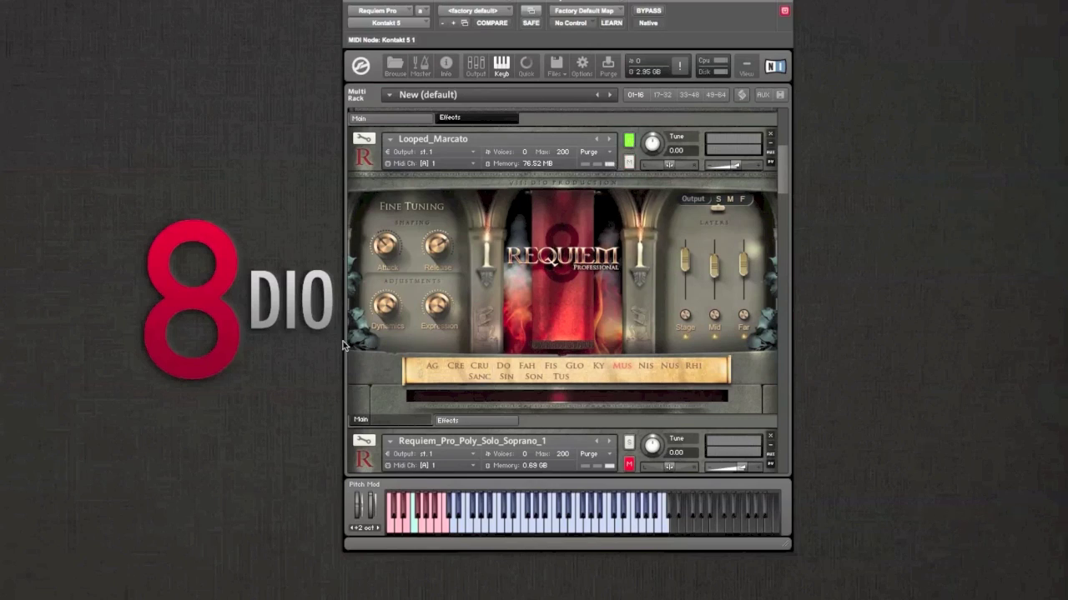
# Set Looped_Marcato to the KY articulation and scroll the rack to Requiem_Pro_Poly_Solo_Soprano_1
pyautogui.click(597, 366)
pyautogui.moveTo(781, 176); pyautogui.dragTo(783, 220)
pyautogui.scroll(1, 641, 210)
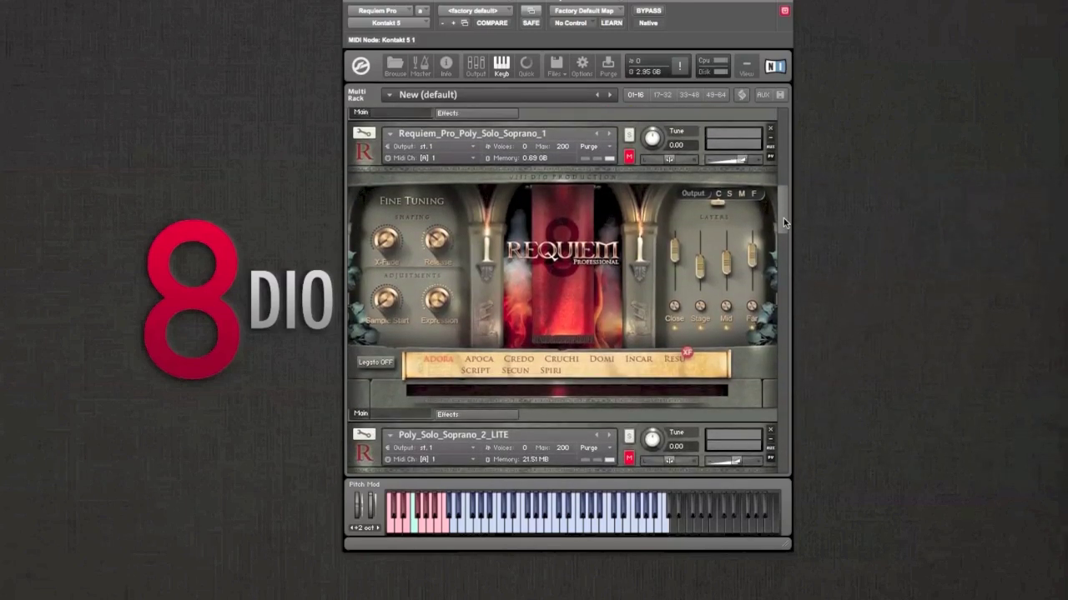
pyautogui.click(629, 135)
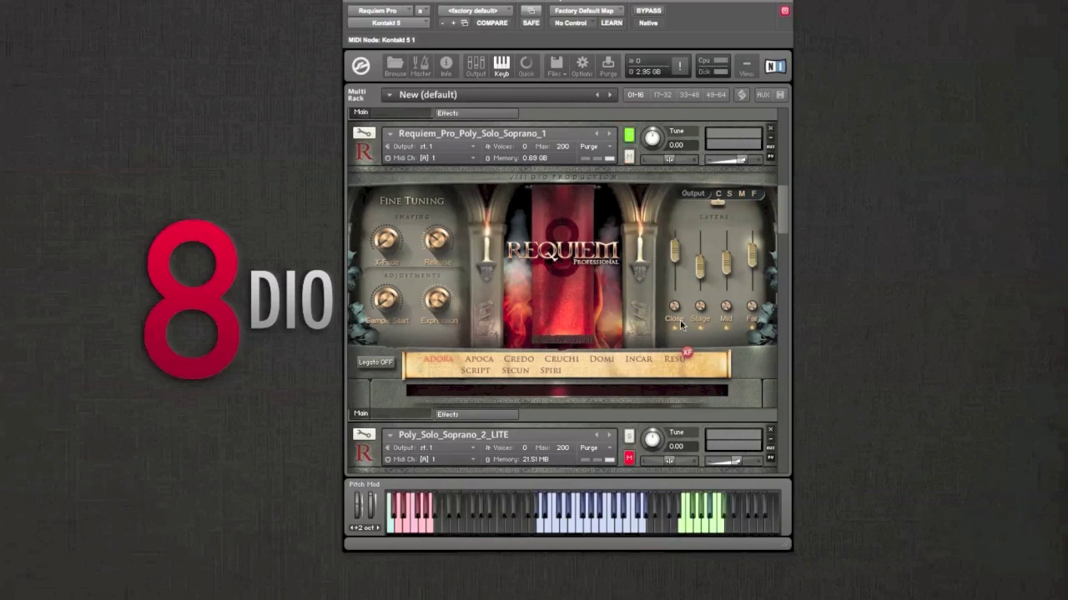
pyautogui.moveTo(694, 267); pyautogui.dragTo(699, 286)
pyautogui.click(484, 362)
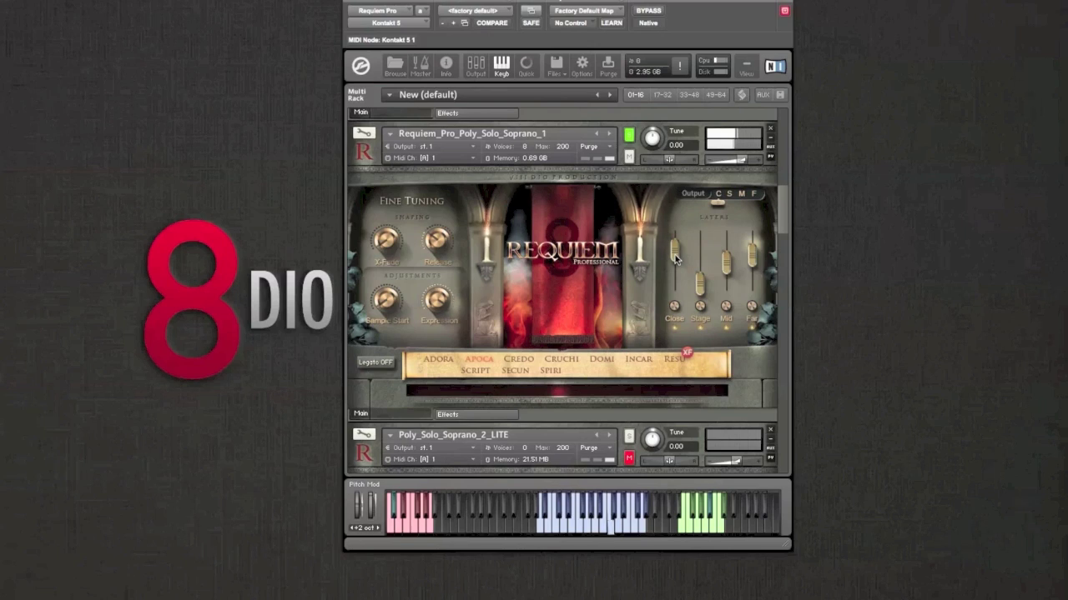
pyautogui.moveTo(675, 255)
pyautogui.mouseDown()
pyautogui.moveTo(676, 309)
pyautogui.moveTo(678, 265)
pyautogui.mouseUp()
pyautogui.moveTo(701, 242); pyautogui.dragTo(698, 177)
pyautogui.moveTo(674, 250)
pyautogui.mouseDown()
pyautogui.moveTo(675, 411)
pyautogui.moveTo(680, 256)
pyautogui.mouseUp()
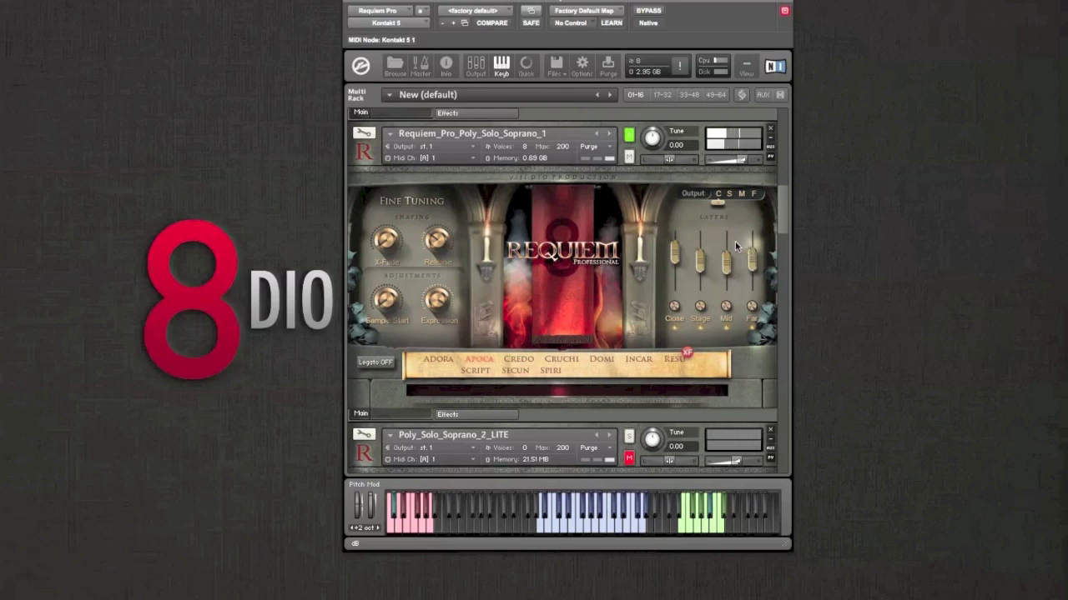
pyautogui.click(727, 194)
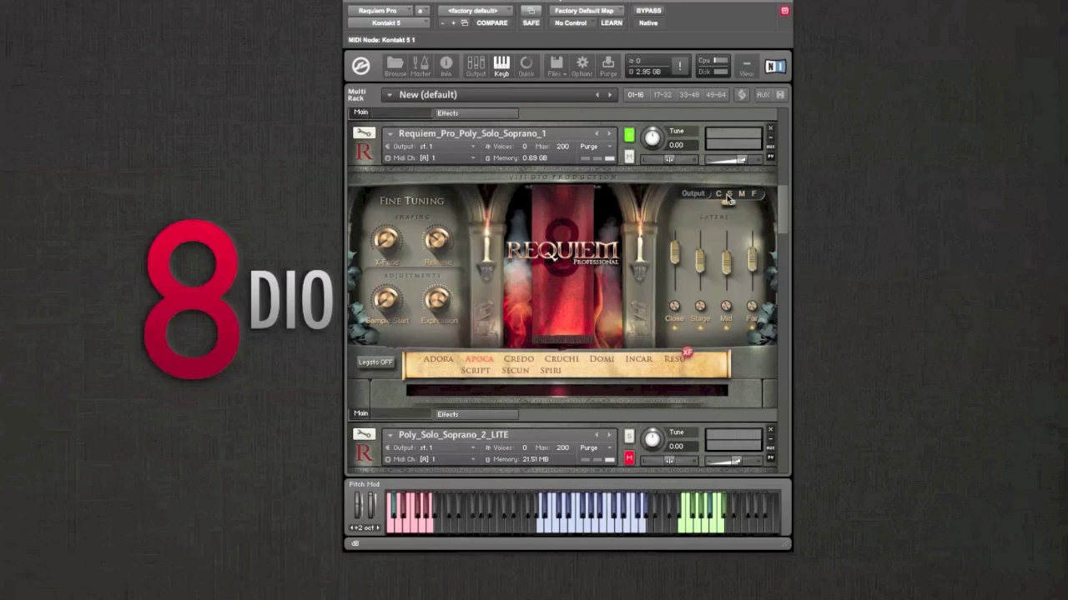
pyautogui.click(719, 194)
# Toggle legato on and off, select CREDO, and move the XF marker to INCAR and back to RESU
pyautogui.click(385, 365)
pyautogui.click(375, 364)
pyautogui.click(400, 525)
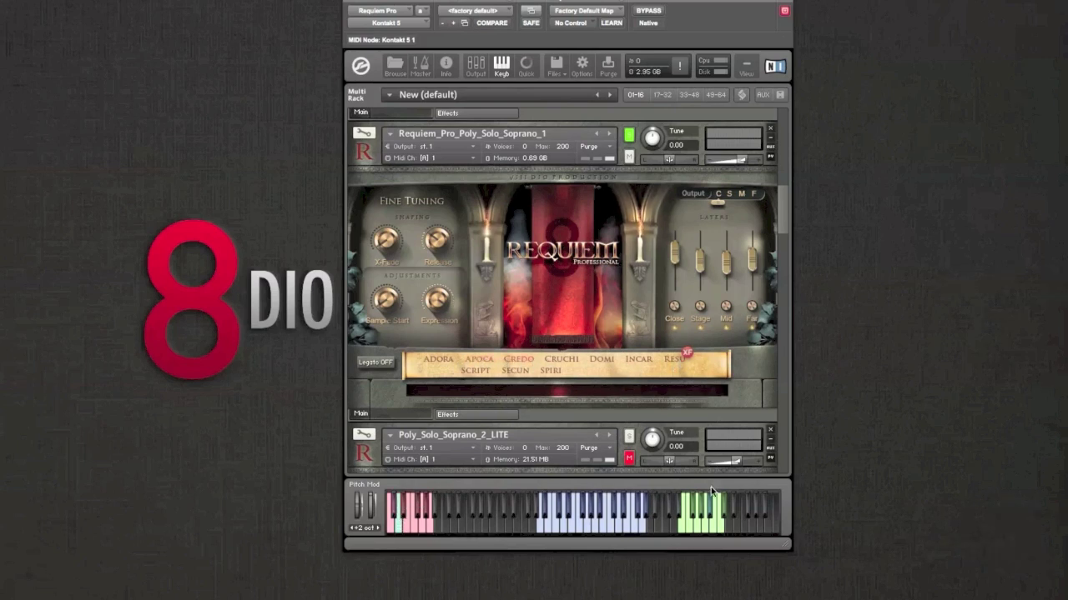
pyautogui.click(706, 523)
pyautogui.click(706, 521)
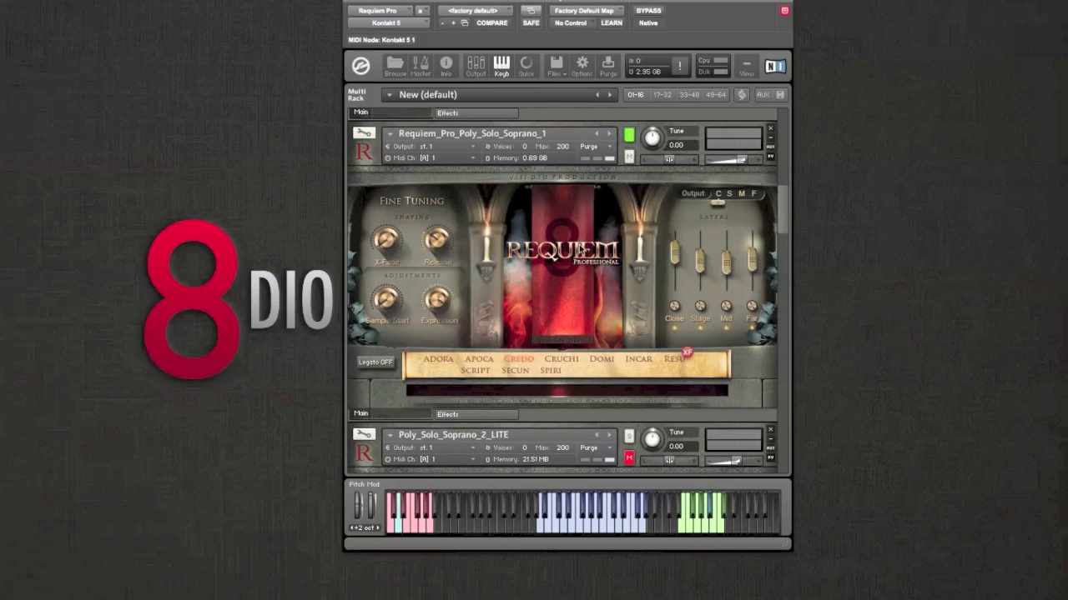
# Solo Poly_Solo_Soprano_2_LITE and scroll the rack down to show its panel
pyautogui.moveTo(784, 196); pyautogui.dragTo(784, 197)
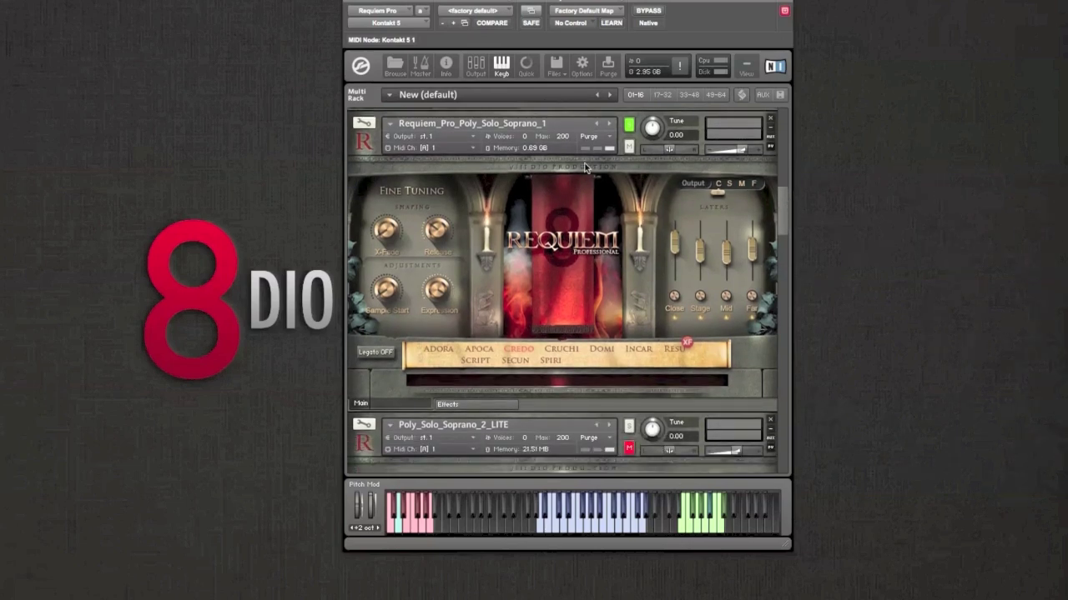
pyautogui.click(631, 428)
pyautogui.moveTo(783, 192); pyautogui.dragTo(783, 194)
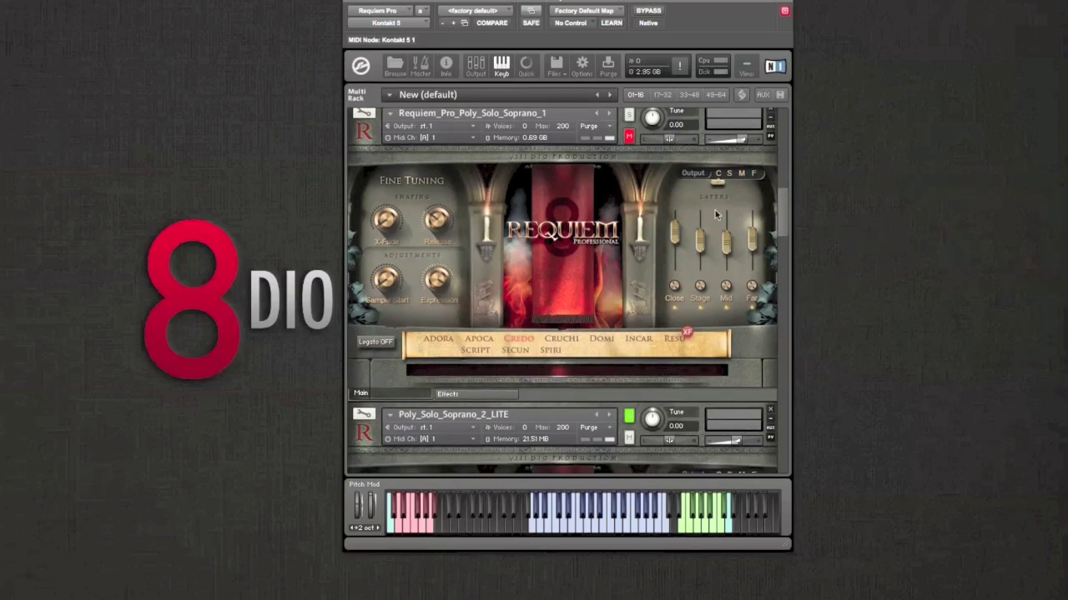
pyautogui.moveTo(786, 197); pyautogui.dragTo(783, 231)
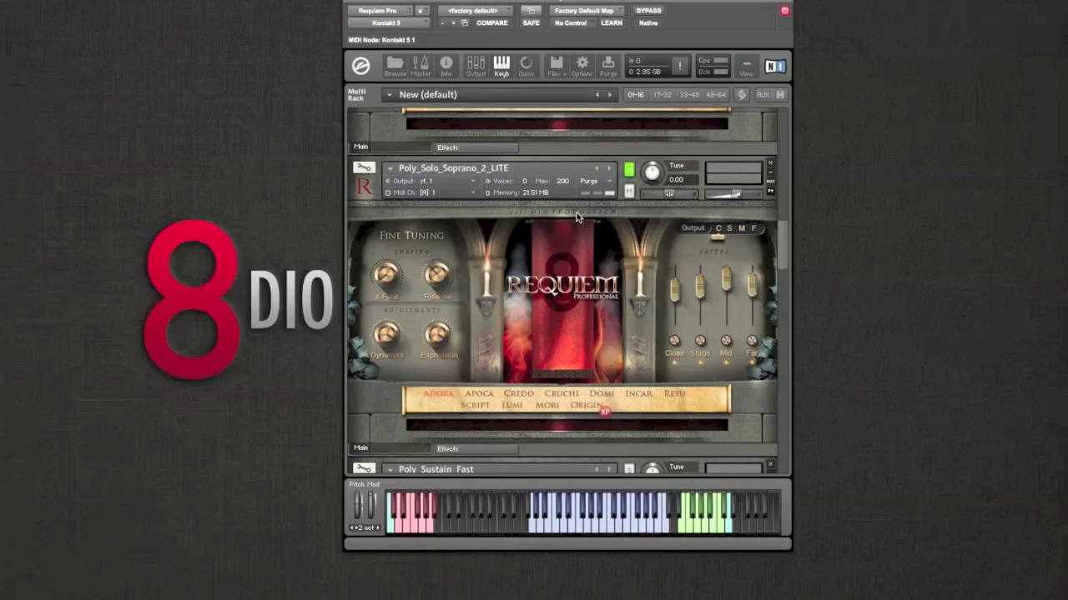
# Scroll down to Poly_Sustain_Women_Slow_100BPM and solo it
pyautogui.scroll(-5, 776, 317)
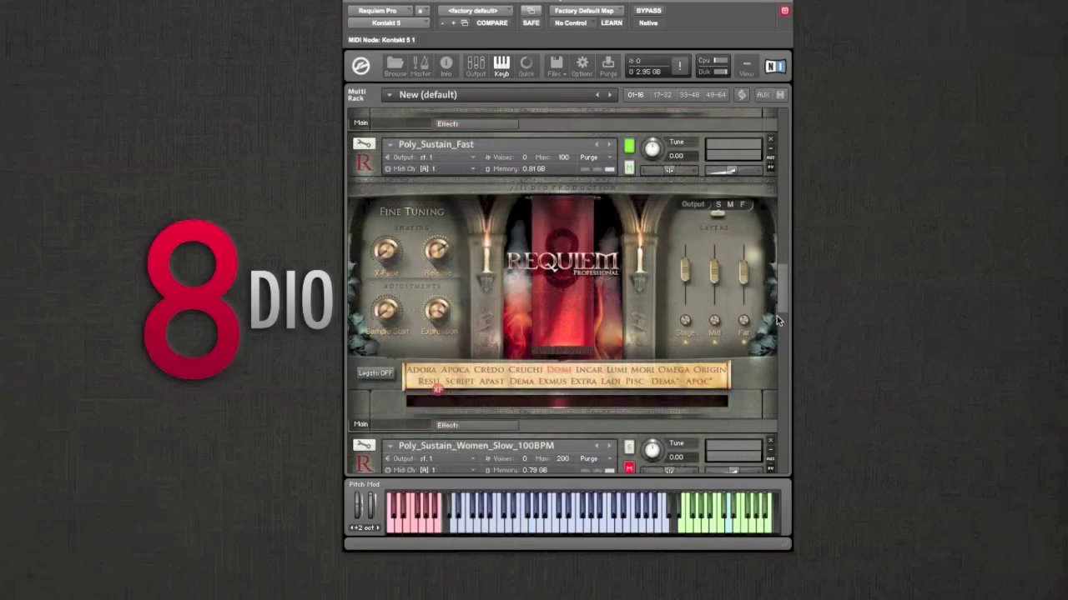
pyautogui.moveTo(784, 294); pyautogui.dragTo(785, 324)
pyautogui.click(627, 190)
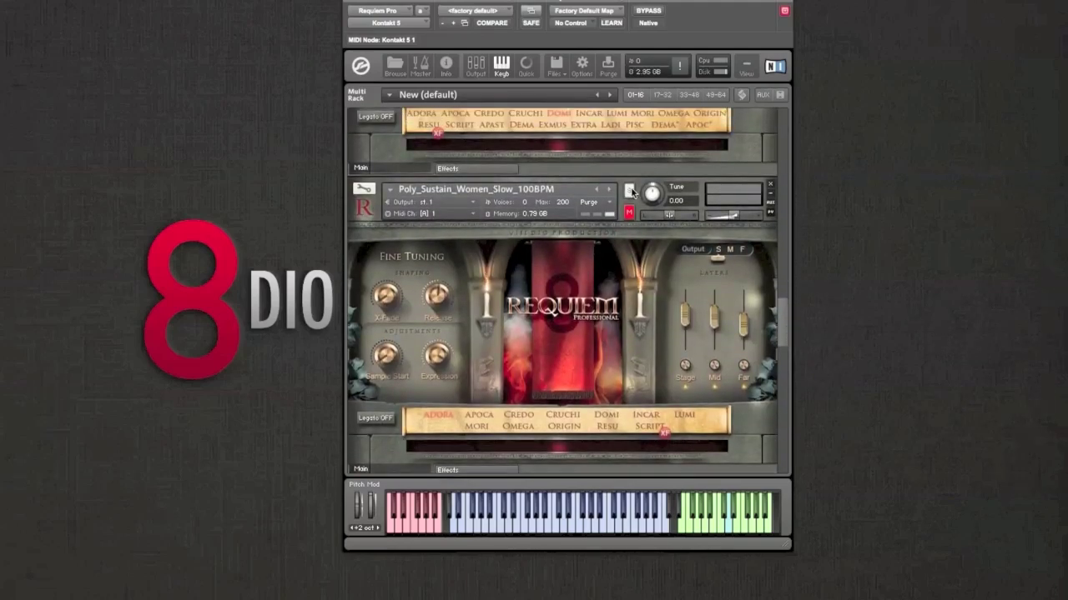
# Briefly show the Master settings, then select the CRUCHI articulation
pyautogui.click(419, 74)
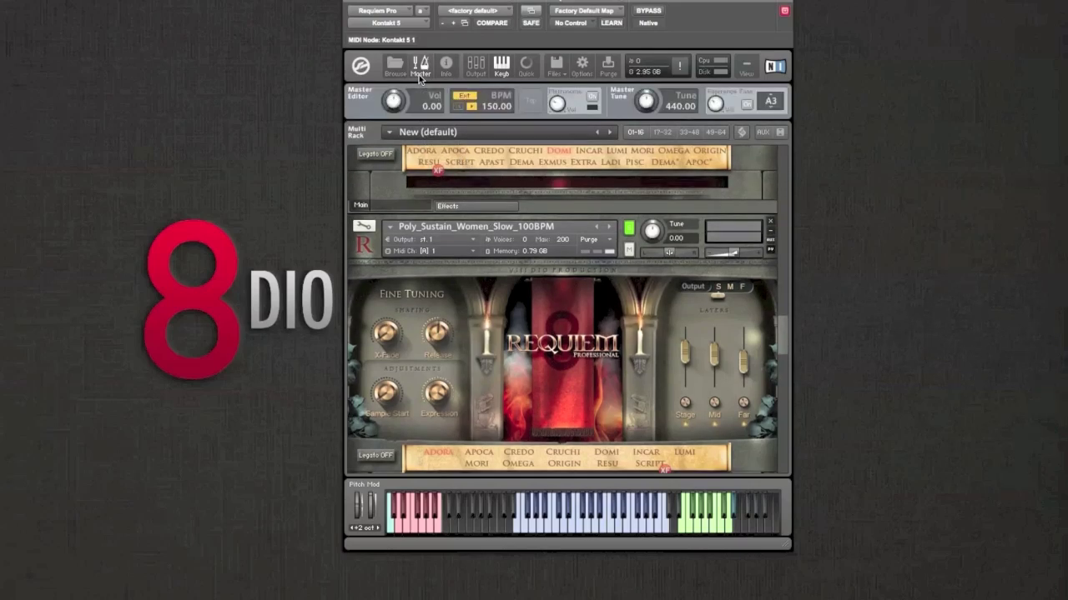
pyautogui.click(425, 74)
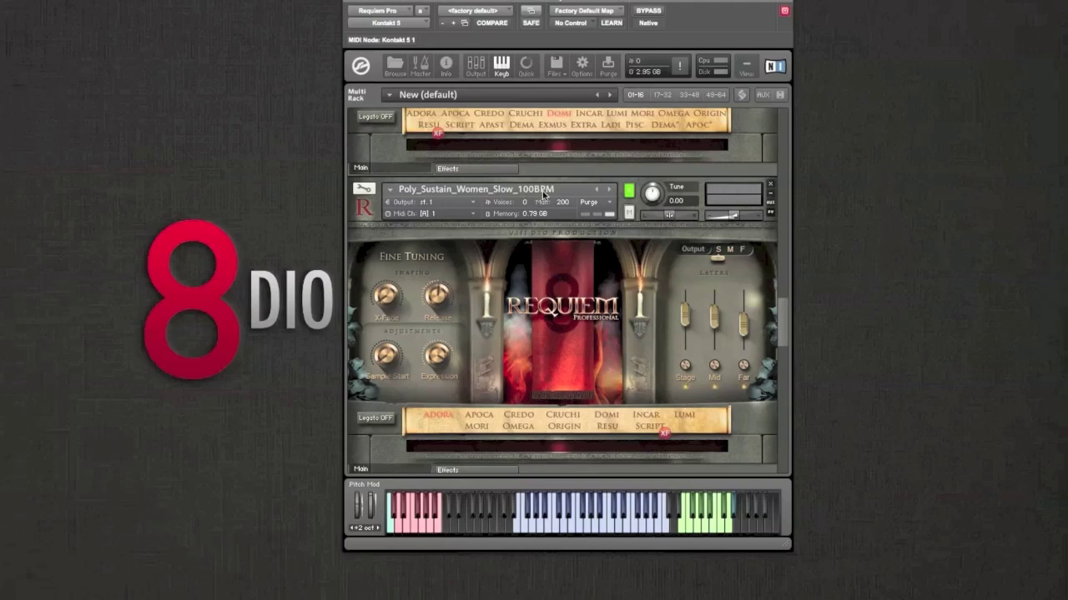
pyautogui.click(562, 415)
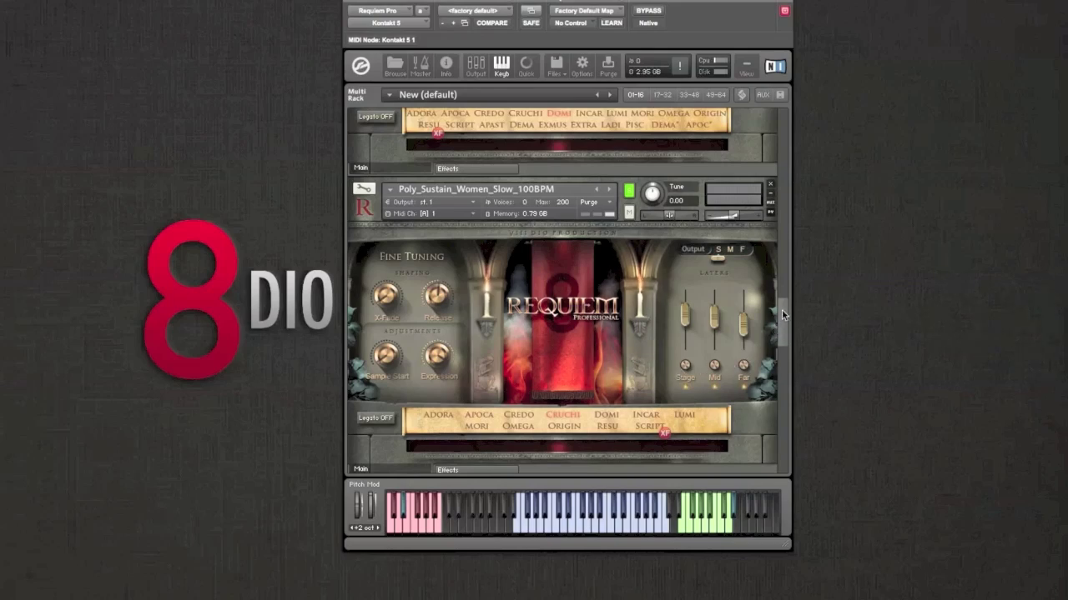
# Scroll down to Legato_Ah and solo it
pyautogui.moveTo(781, 318); pyautogui.dragTo(783, 354)
pyautogui.click(629, 165)
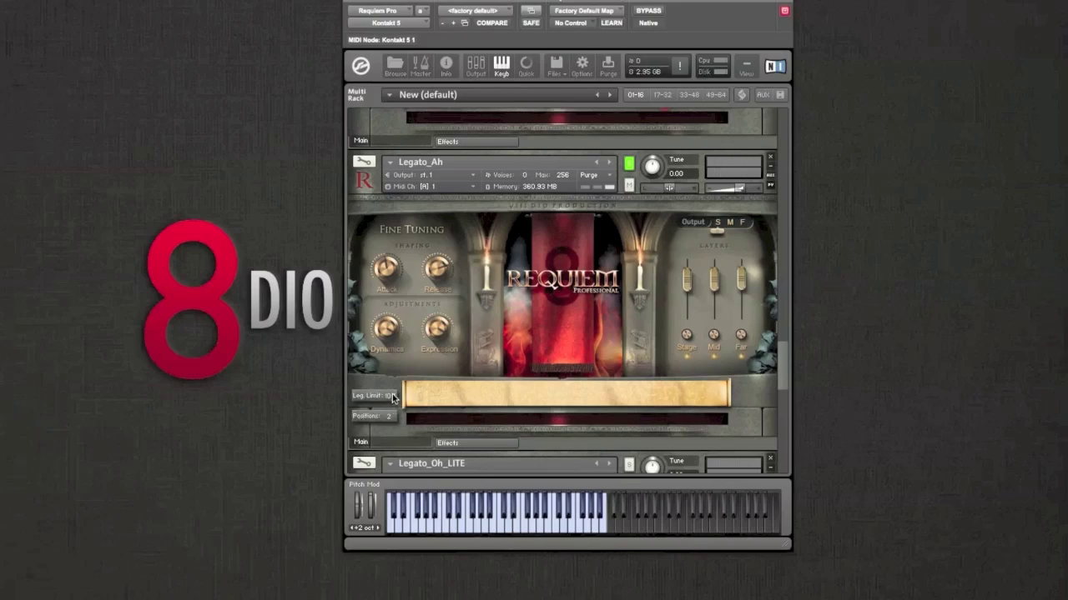
# Scroll the Multi Rack down until Legato_Oh_LITE's full panel is visible
pyautogui.moveTo(782, 354); pyautogui.dragTo(782, 368)
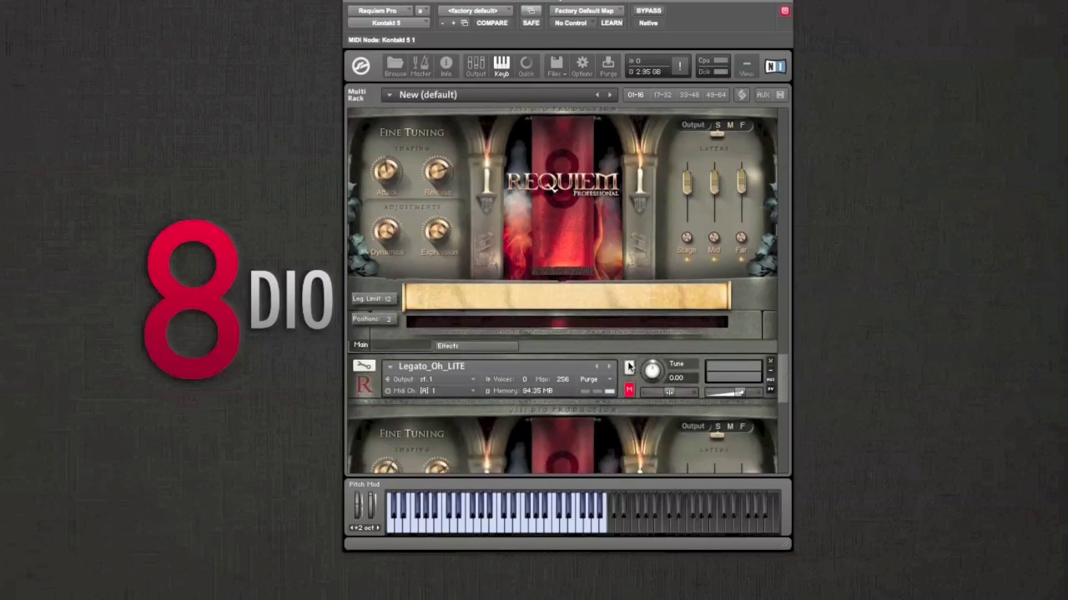
pyautogui.scroll(3, 781, 359)
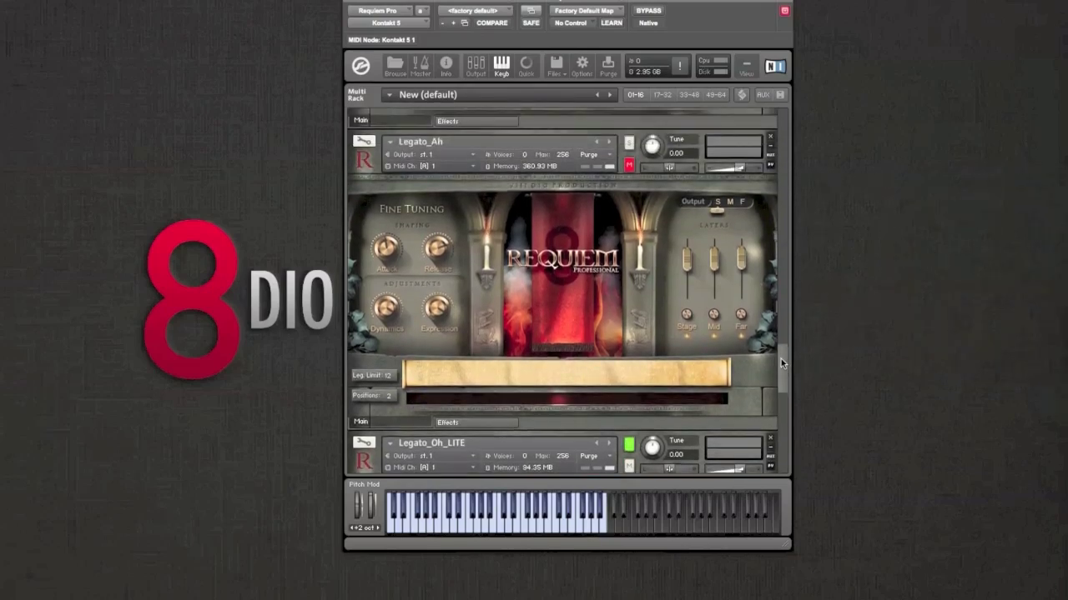
pyautogui.moveTo(781, 360); pyautogui.dragTo(783, 391)
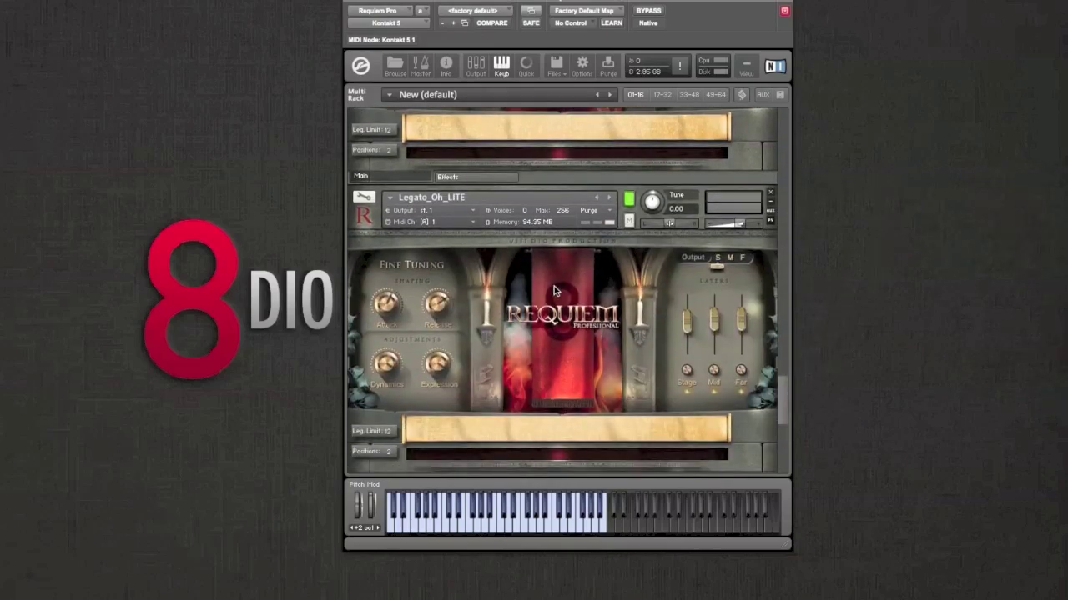
pyautogui.moveTo(784, 385); pyautogui.dragTo(784, 387)
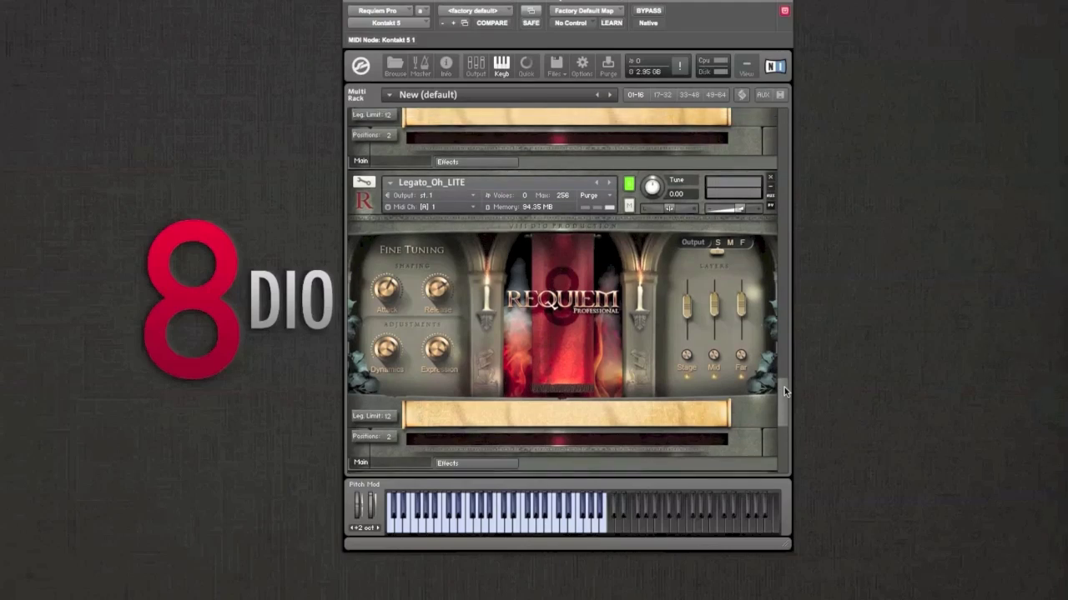